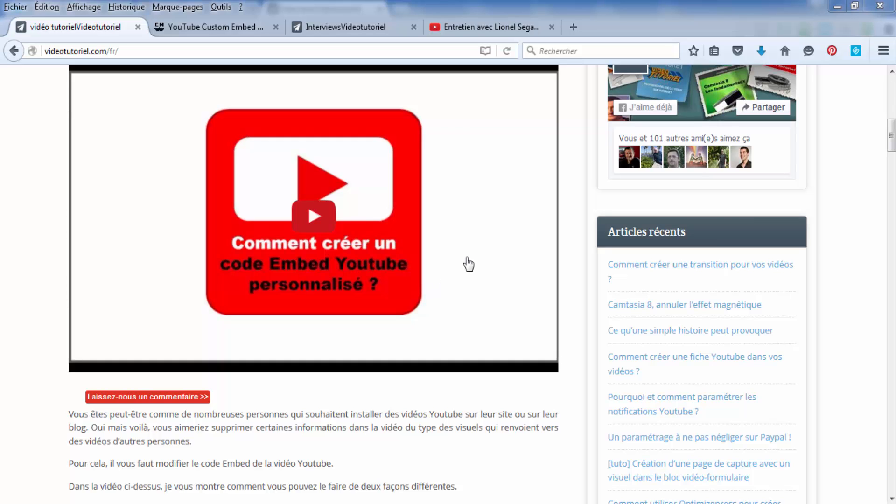
In the YouTube Custom Video Embed Generator, set the video to start at 0 seconds and end at 125 seconds
left_click(198, 28)
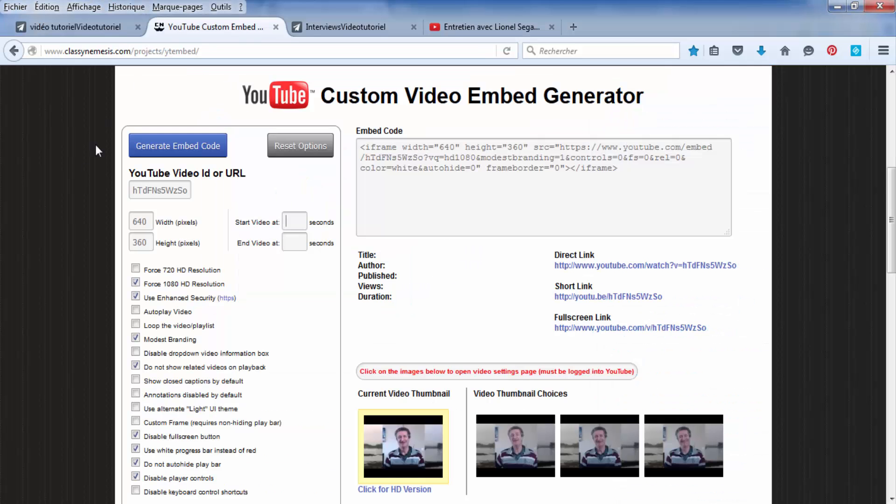
scroll(70, 243, "up", 5)
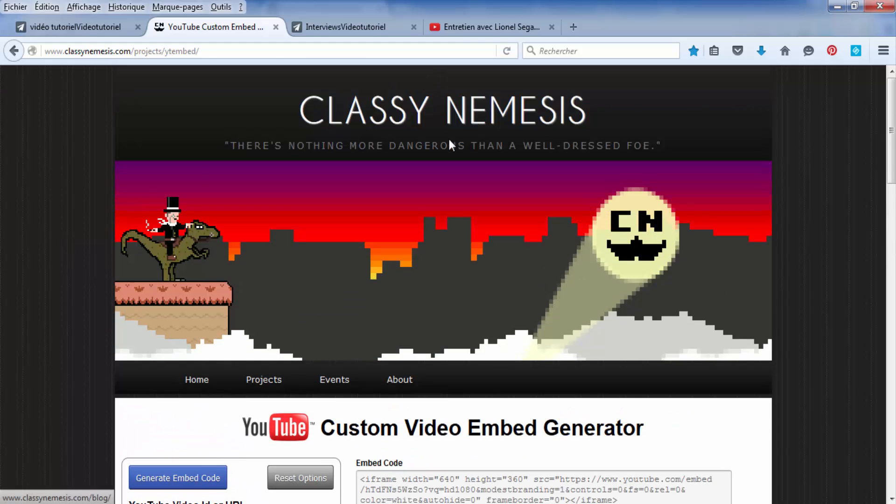
scroll(81, 260, "down", 5)
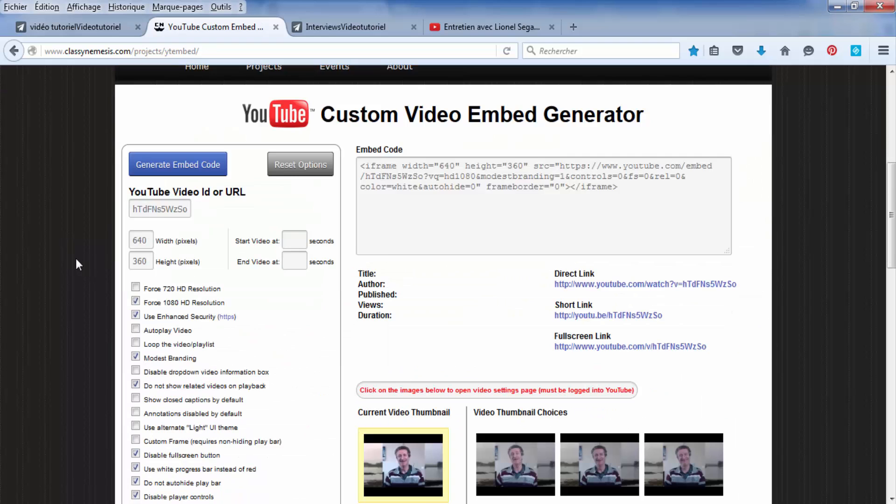
scroll(289, 333, "down", 3)
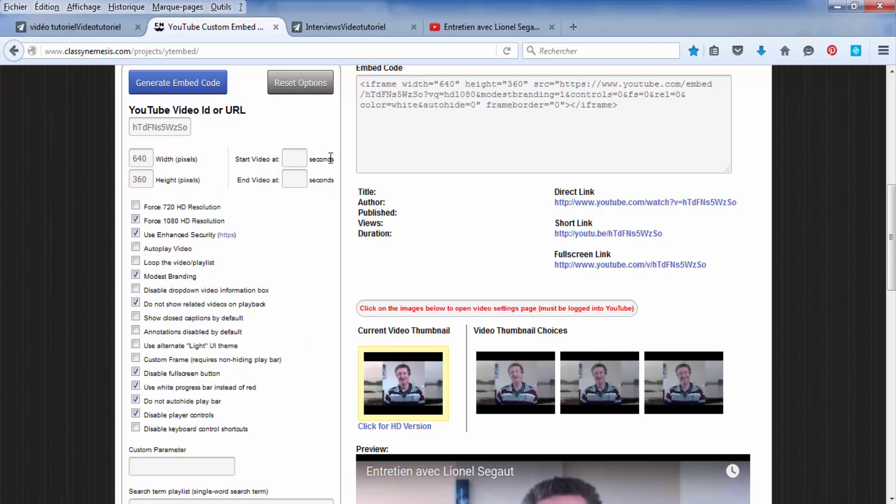
left_click(286, 150)
left_click(357, 28)
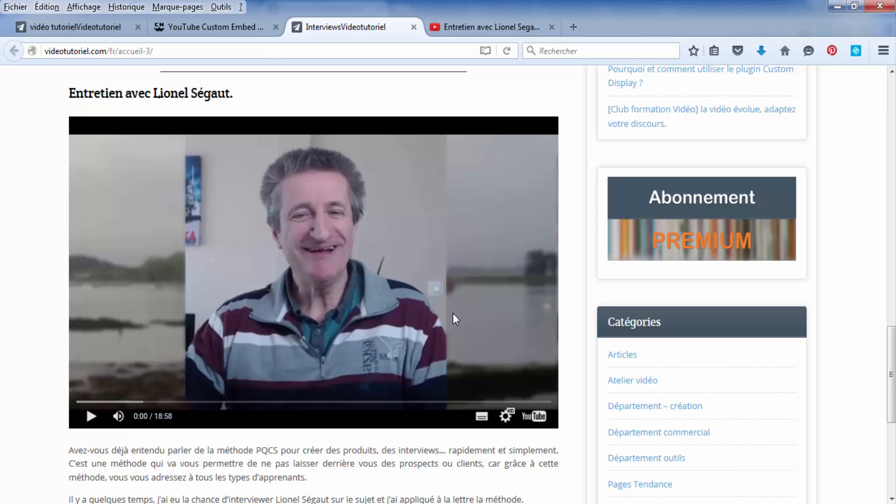
left_click(200, 27)
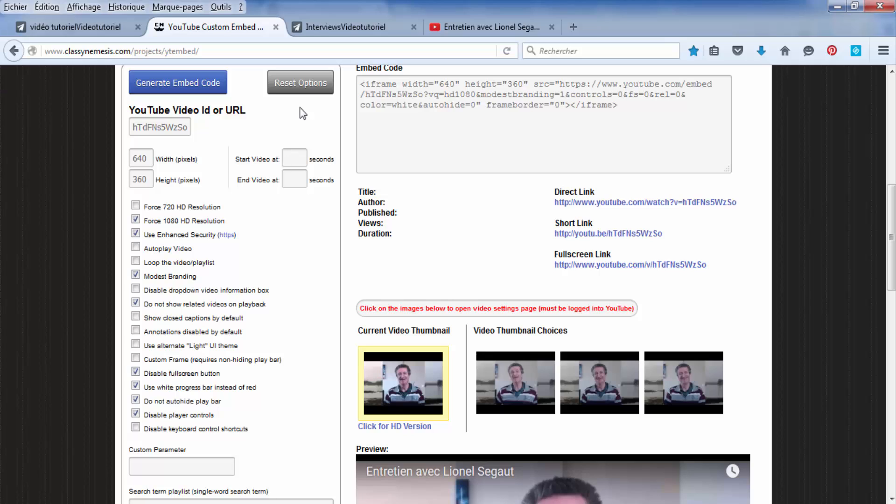
type("0")
left_click(291, 255)
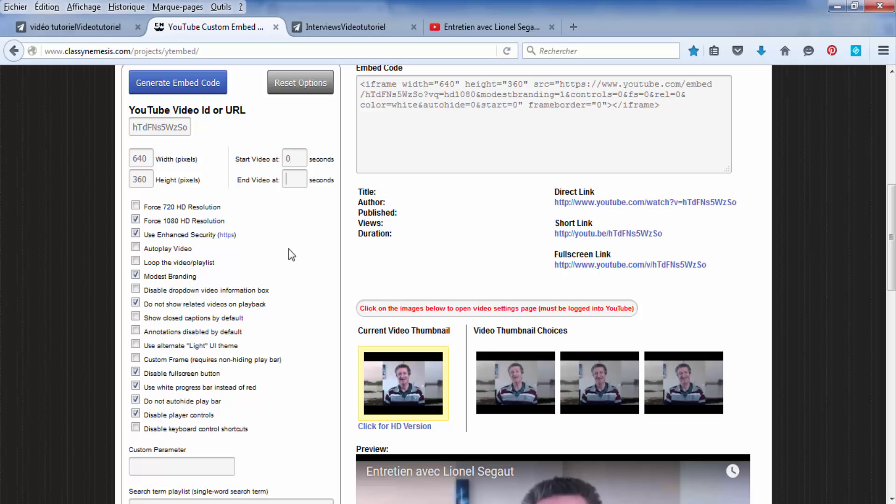
type("125")
left_click(623, 114)
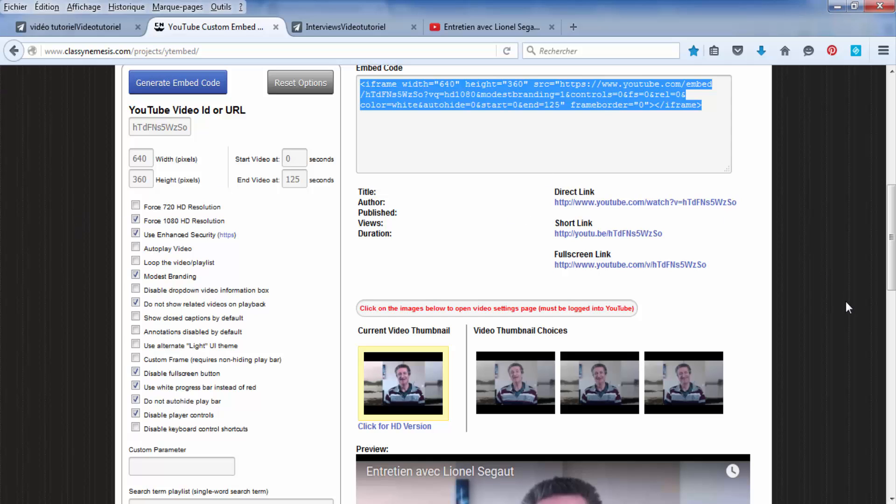
Turn off the Disable player controls option, play the preview, skip to about 10:54 and pause it
scroll(846, 303, "down", 3)
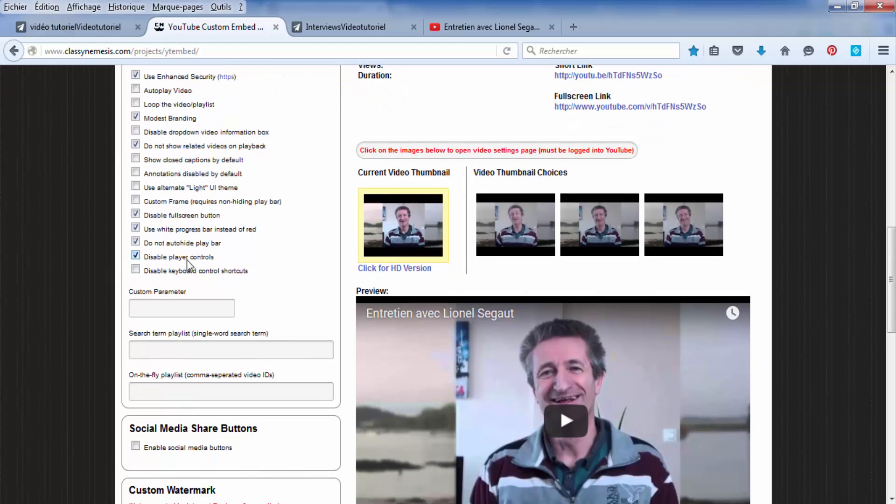
scroll(187, 259, "down", 3)
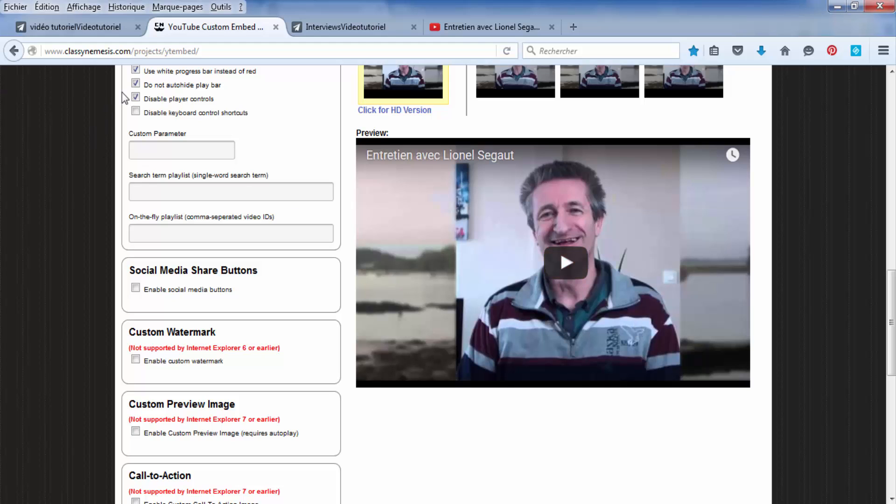
left_click(135, 97)
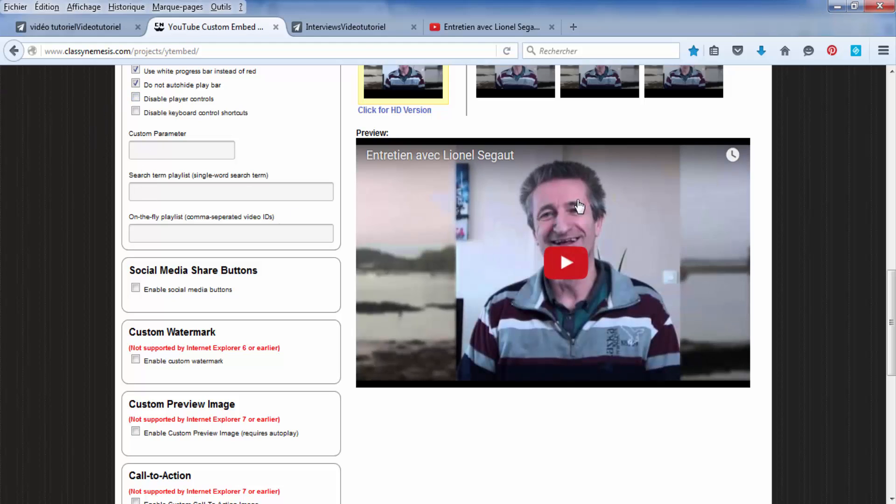
left_click(574, 268)
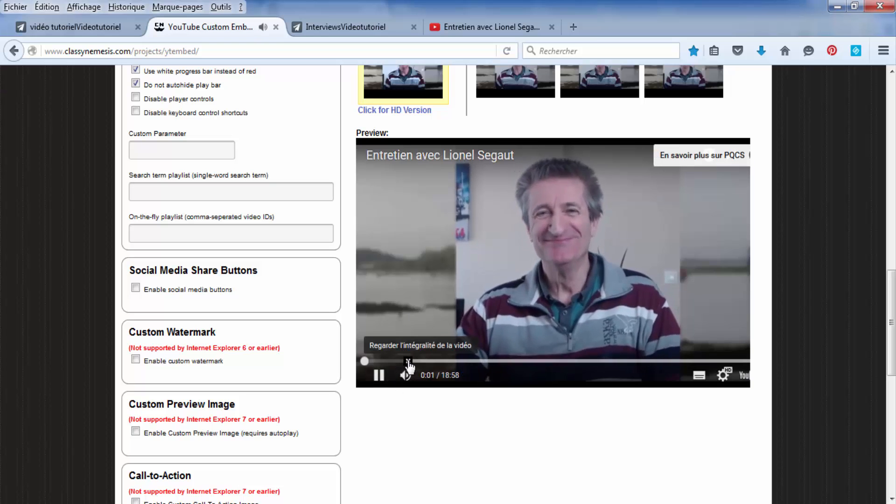
left_click(596, 364)
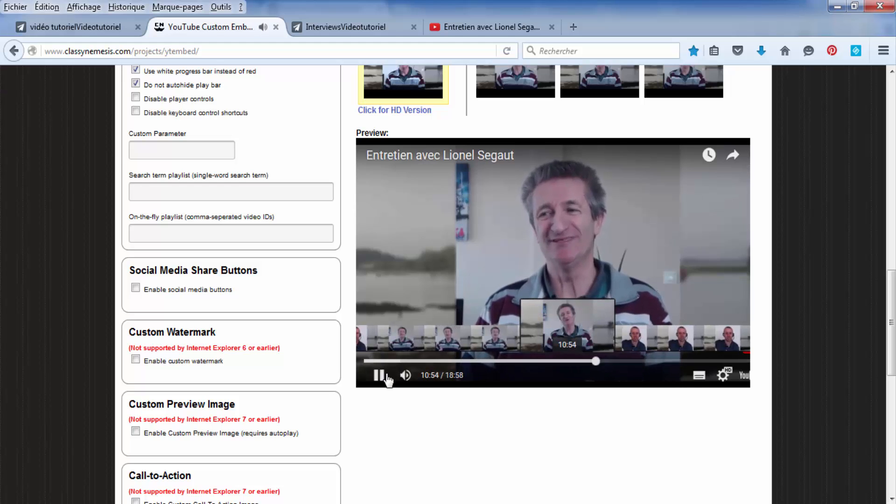
left_click(379, 376)
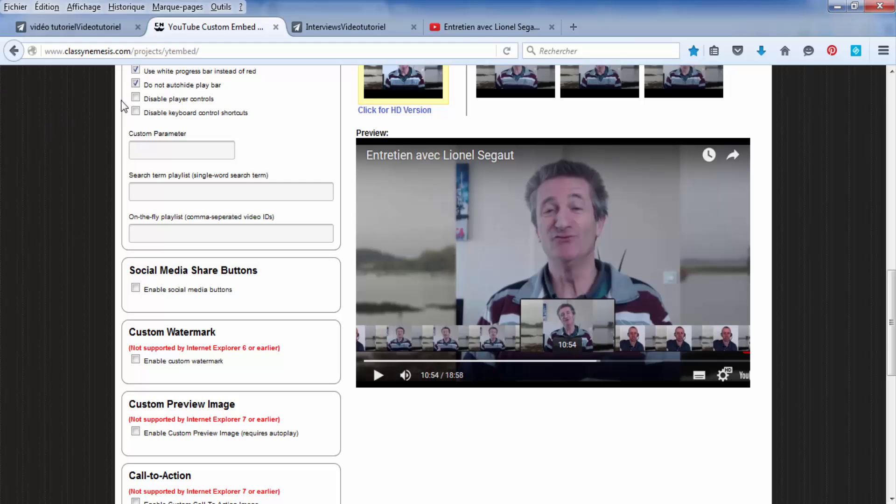
Turn the Disable player controls option back on and play the preview to check it
left_click(135, 99)
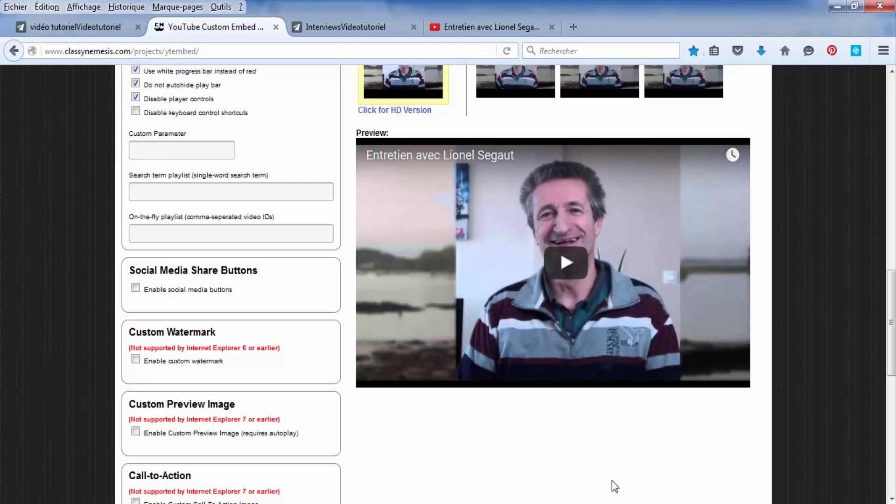
left_click(568, 264)
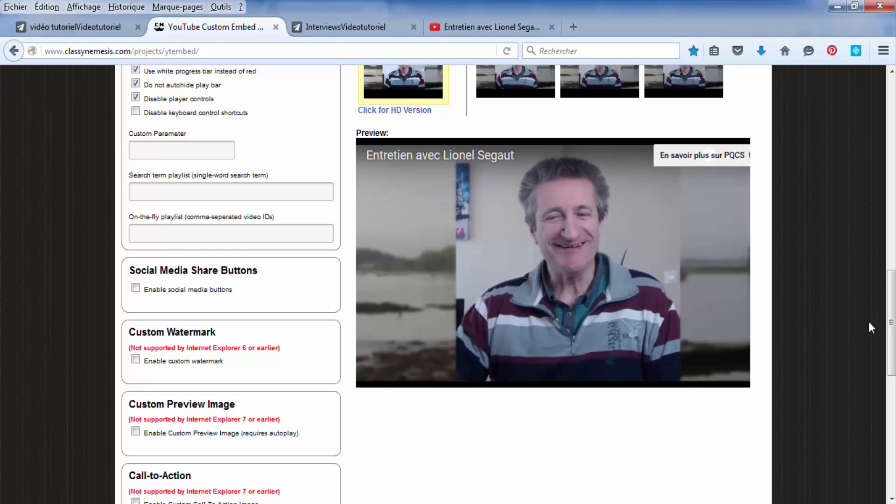
scroll(870, 321, "up", 5)
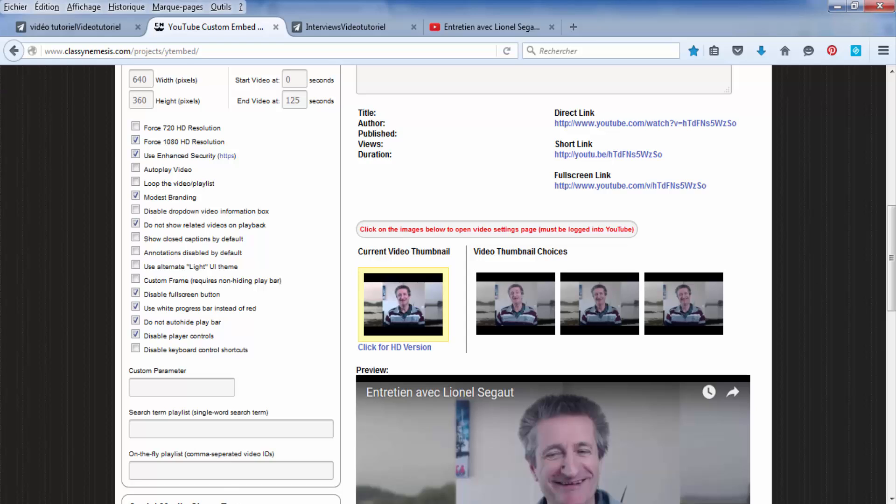
Copy the generated embed code and paste it into the blank Notepad document
left_click(316, 21)
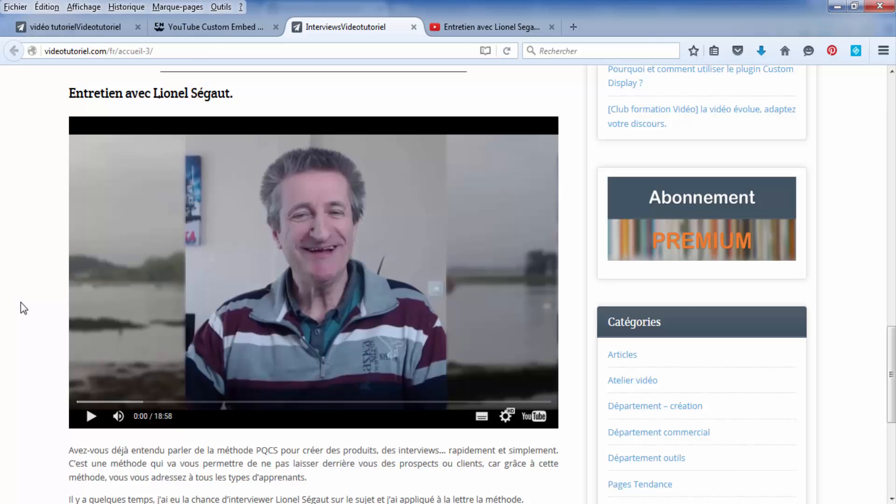
left_click(224, 26)
scroll(507, 206, "up", 5)
scroll(508, 210, "up", 2)
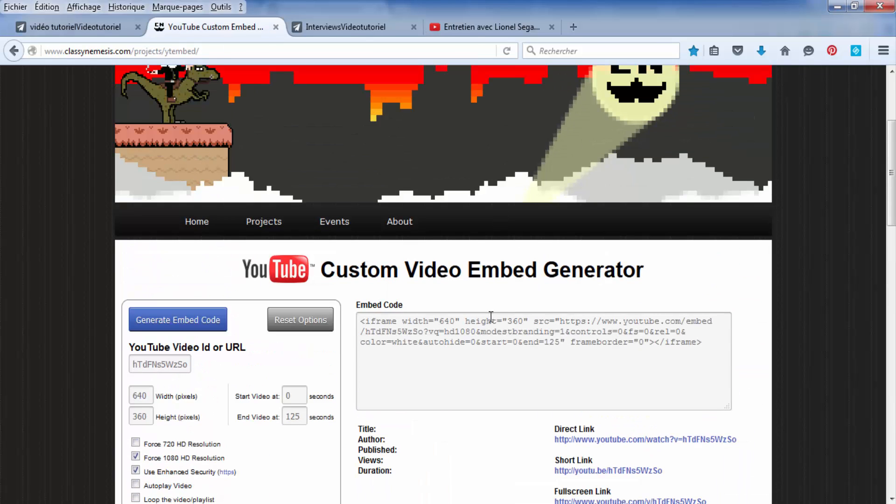
left_click(684, 341)
key("ctrl+c")
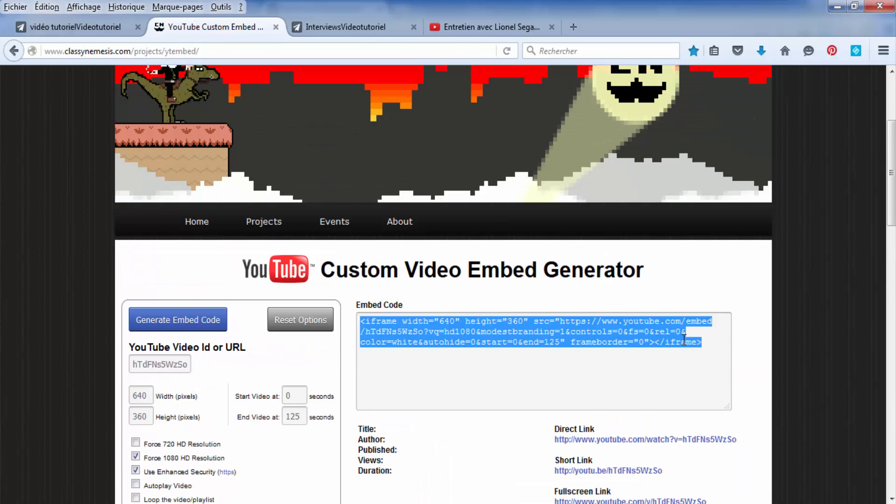
scroll(684, 341, "down", 3)
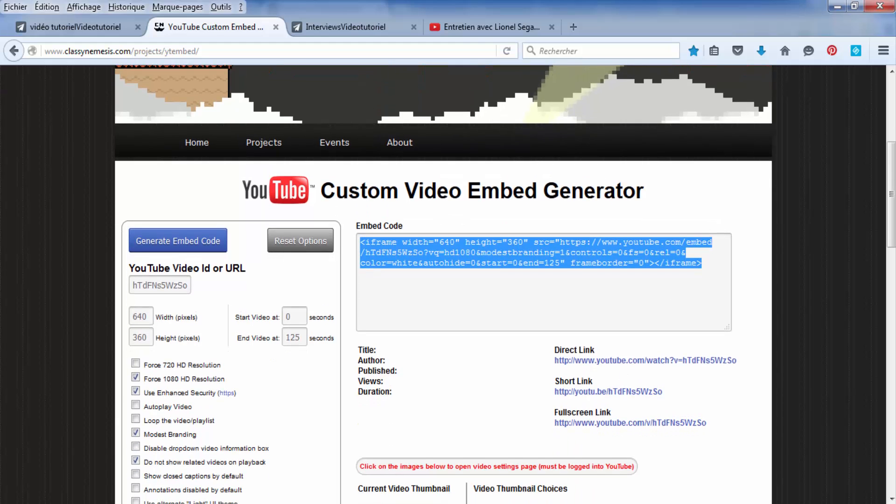
left_click(344, 502)
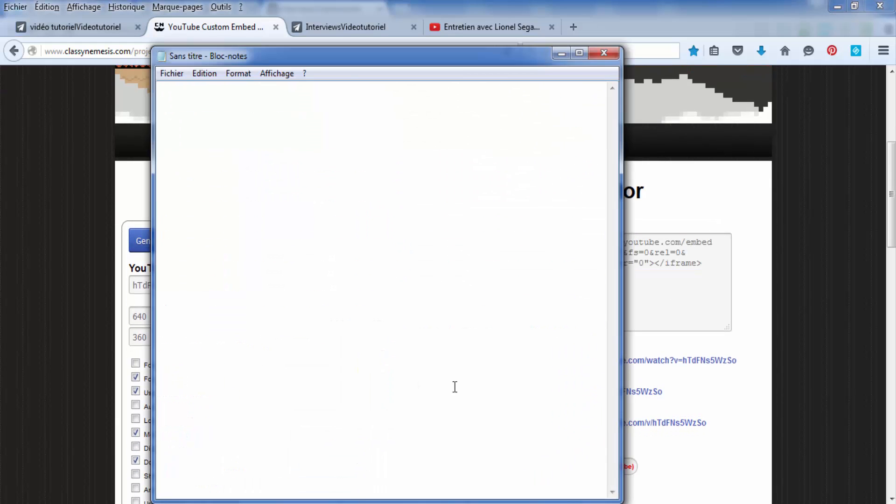
key("ctrl+v")
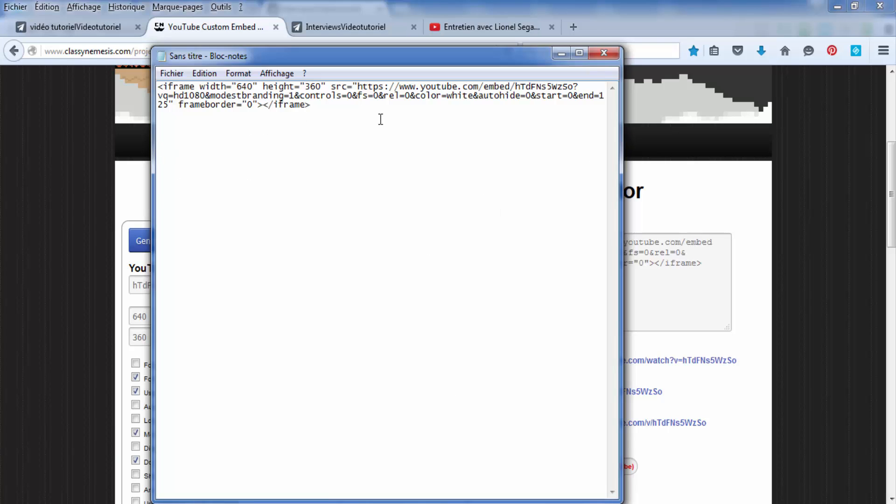
Paste five more copies of the embed code below the first, separating the copies with blank lines
key("Return")
key("Return")
key("Return")
key("ctrl+v")
key("Return")
key("Return")
key("ctrl+v")
key("Return")
key("Return")
key("Return")
key("ctrl+v")
key("Return")
key("Return")
key("Return")
key("ctrl+v")
key("Return")
key("Return")
key("Return")
key("ctrl+v")
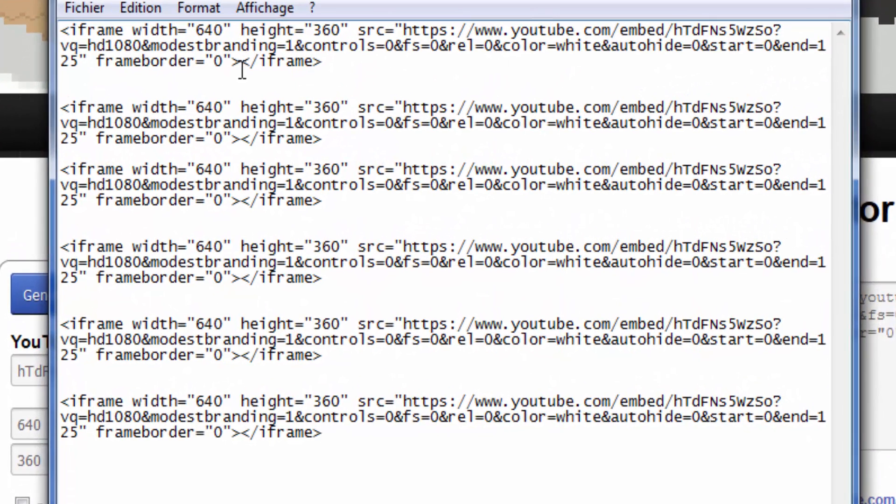
In the second embed code, set the start value to 126 and the end value to 412
left_click(777, 123)
key("BackSpace")
type("126")
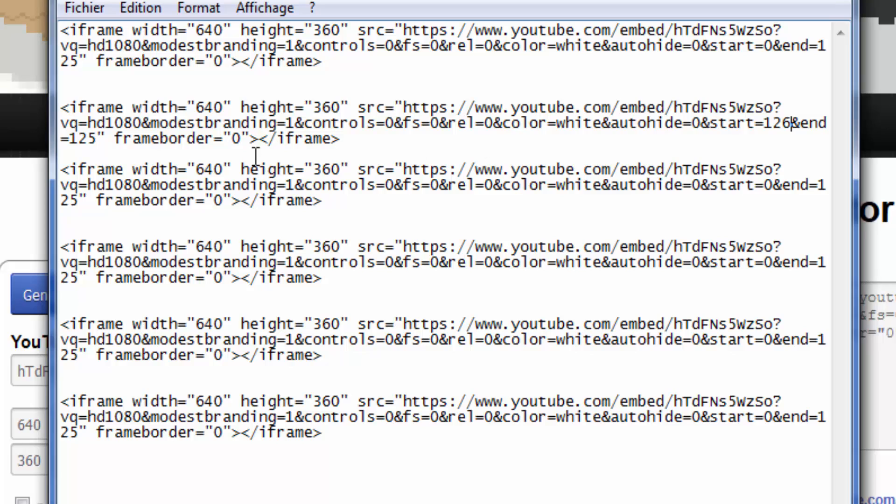
left_click_drag(98, 138, 69, 139)
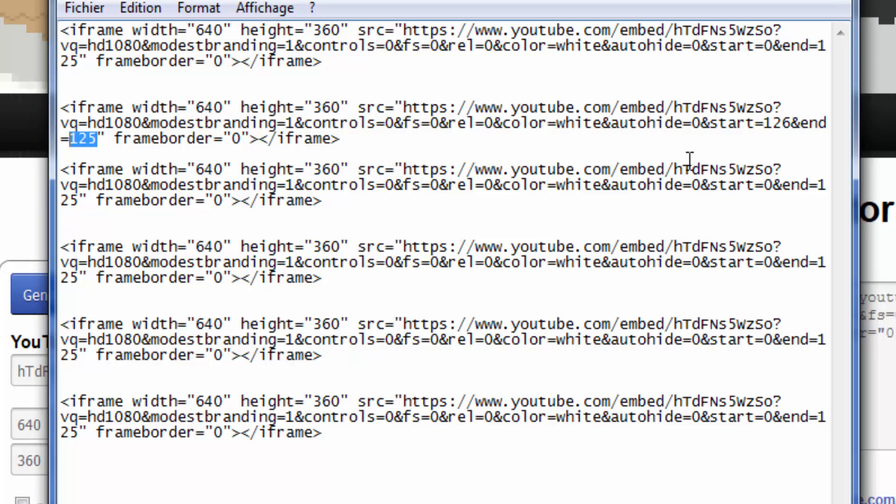
type("412")
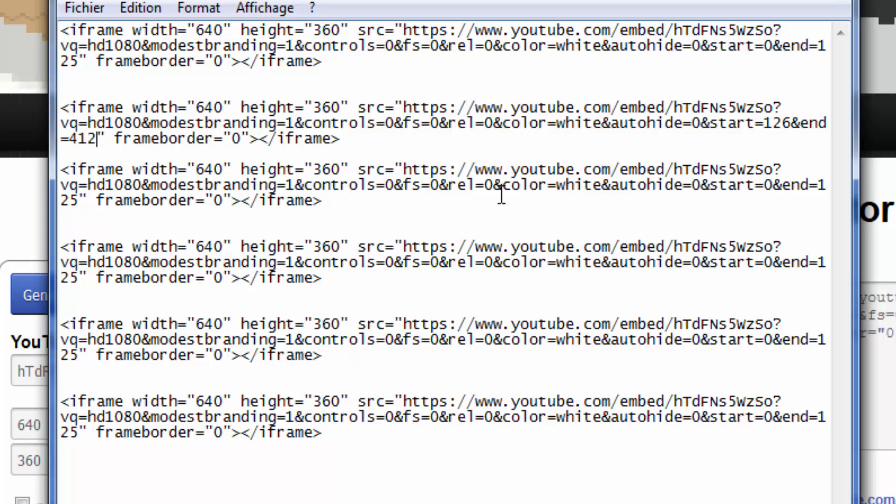
In the third embed code, set the start value to 413 and the end value to 820
left_click(772, 184)
double_click(770, 185)
type("41")
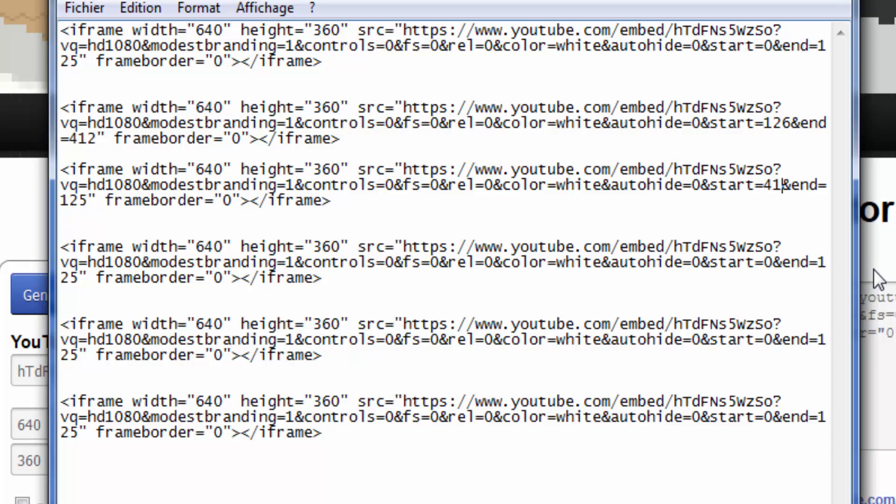
type("3")
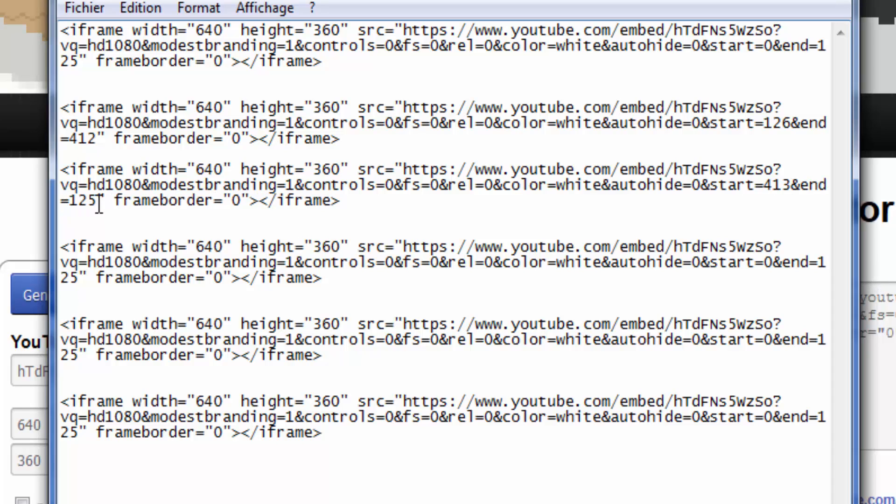
left_click_drag(99, 202, 70, 202)
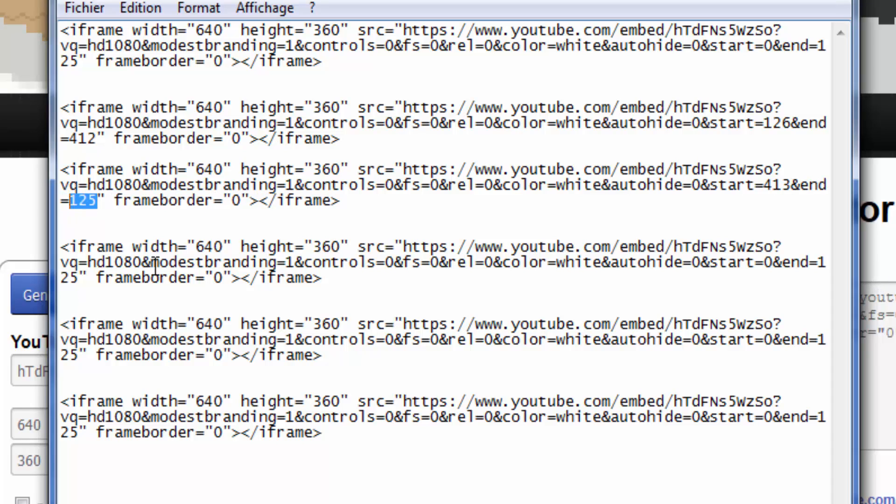
type("820")
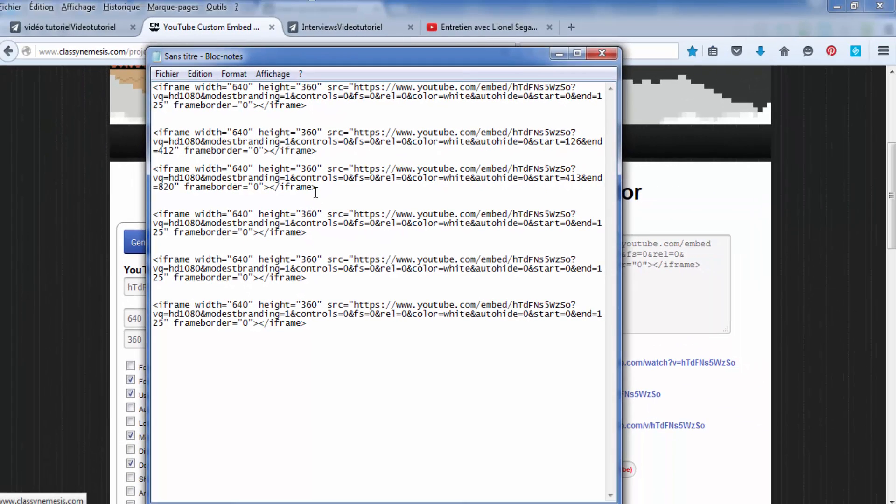
Highlight the whole third embed code, then minimise Notepad to return to the embed generator page
left_click_drag(319, 188, 155, 169)
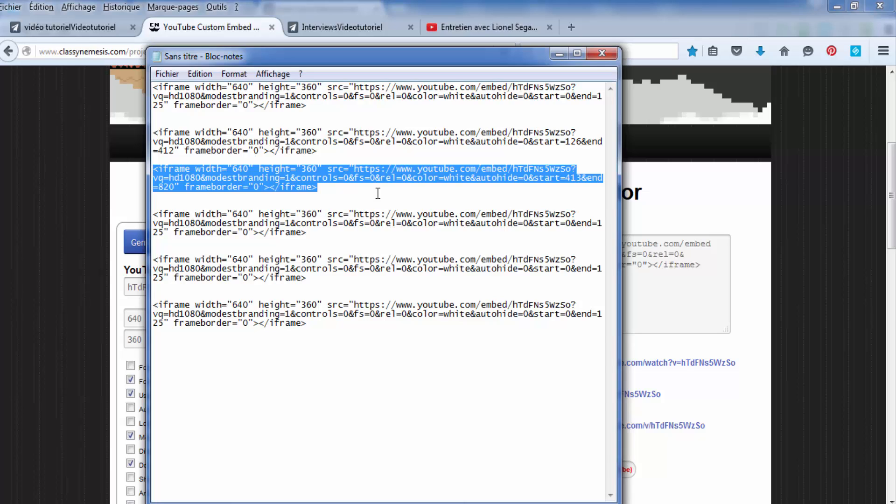
left_click(560, 55)
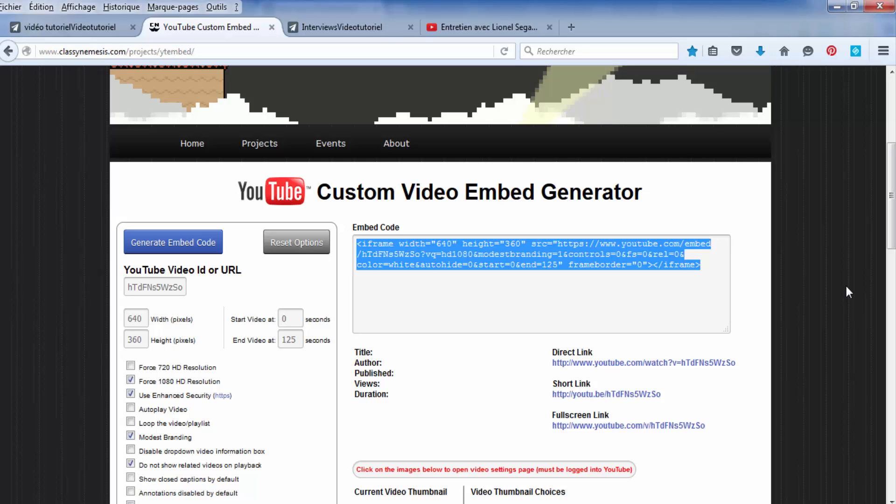
left_click(844, 241)
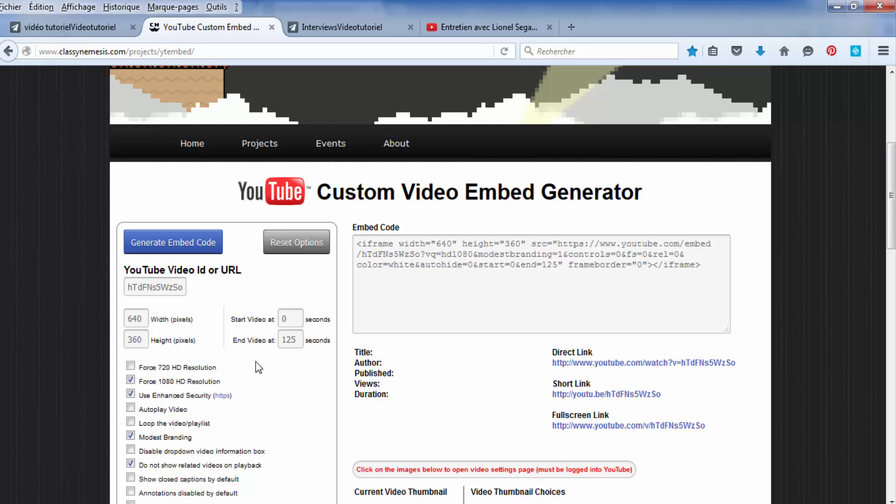
Enter an end time of 450 seconds, set the start time to 451 seconds and clear the end time
left_click_drag(299, 340, 282, 341)
type("450")
double_click(285, 319)
type("451")
double_click(285, 339)
key("BackSpace")
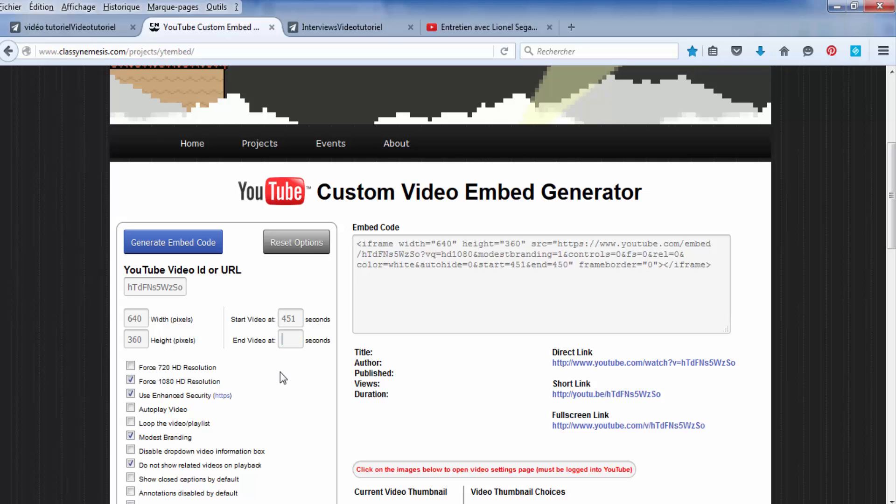